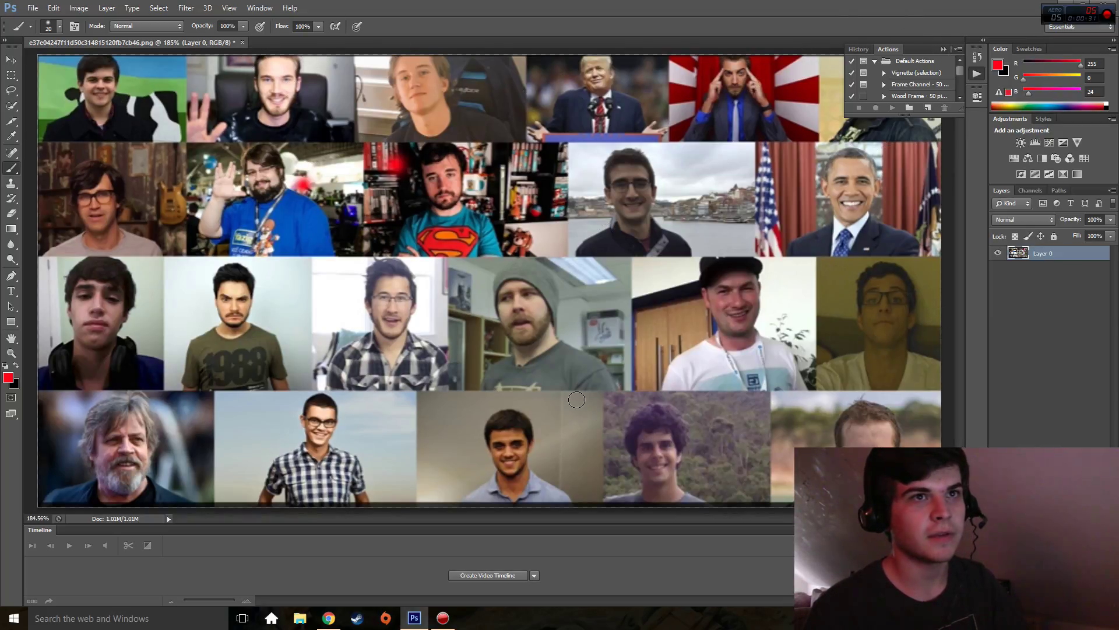
- Clear the Actions panel from view, circle the last photo in the top row in red, and cross out the fifth photo
left_click(944, 49)
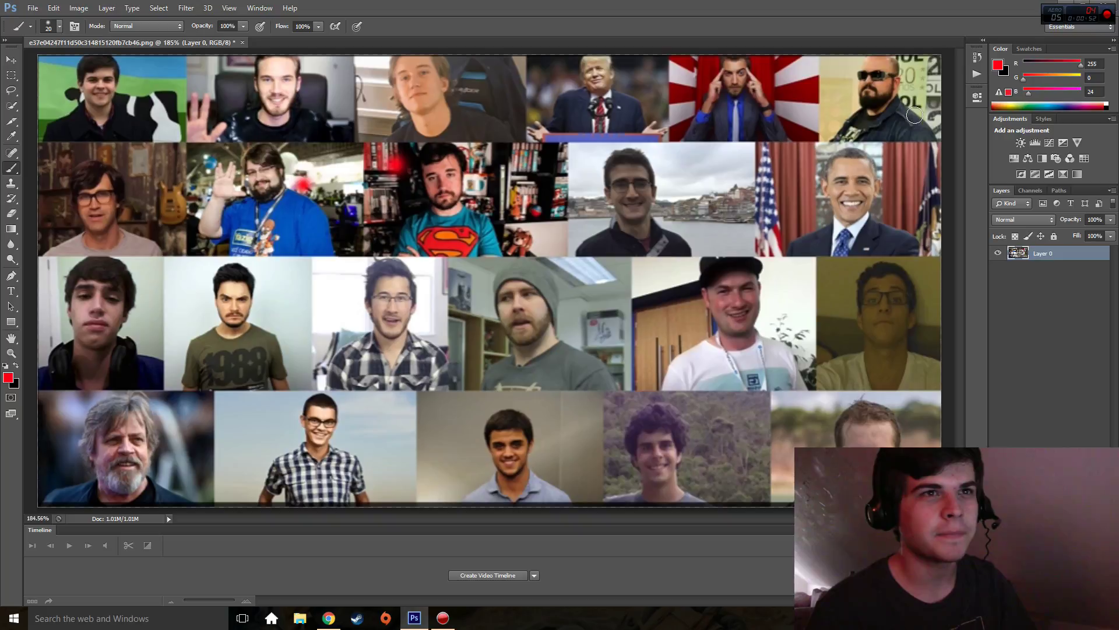
mouse_move(832, 72)
left_mouse_down()
mouse_move(869, 62)
mouse_move(915, 72)
mouse_move(933, 110)
mouse_move(888, 144)
mouse_move(825, 122)
mouse_move(815, 80)
mouse_move(913, 68)
left_mouse_up()
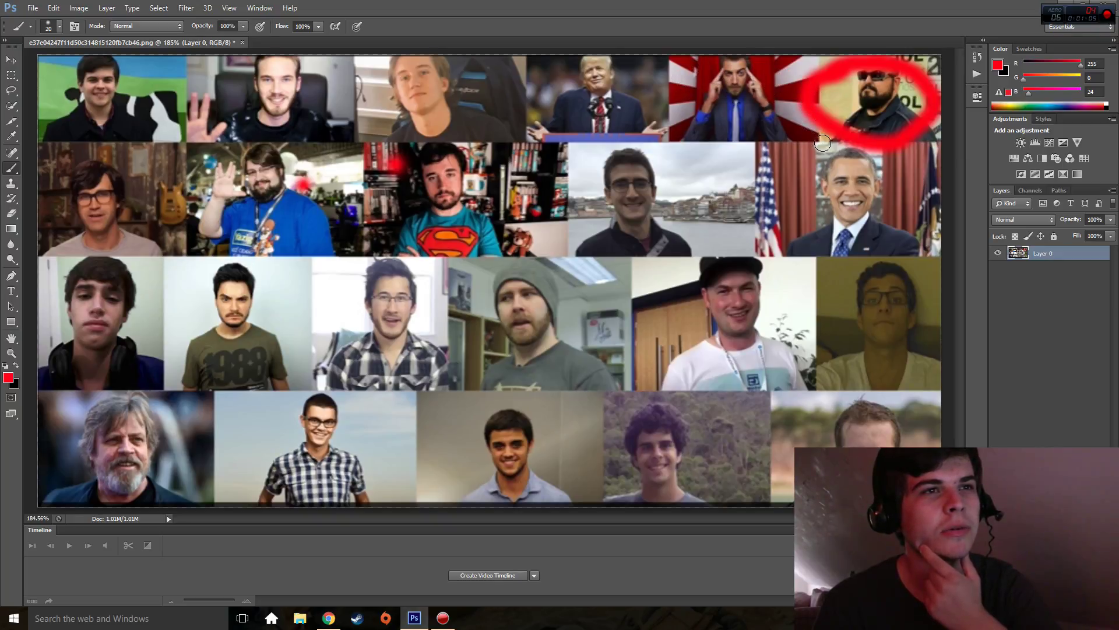
left_click_drag(819, 142, 671, 58)
left_click(677, 140)
left_click(823, 71, "shift")
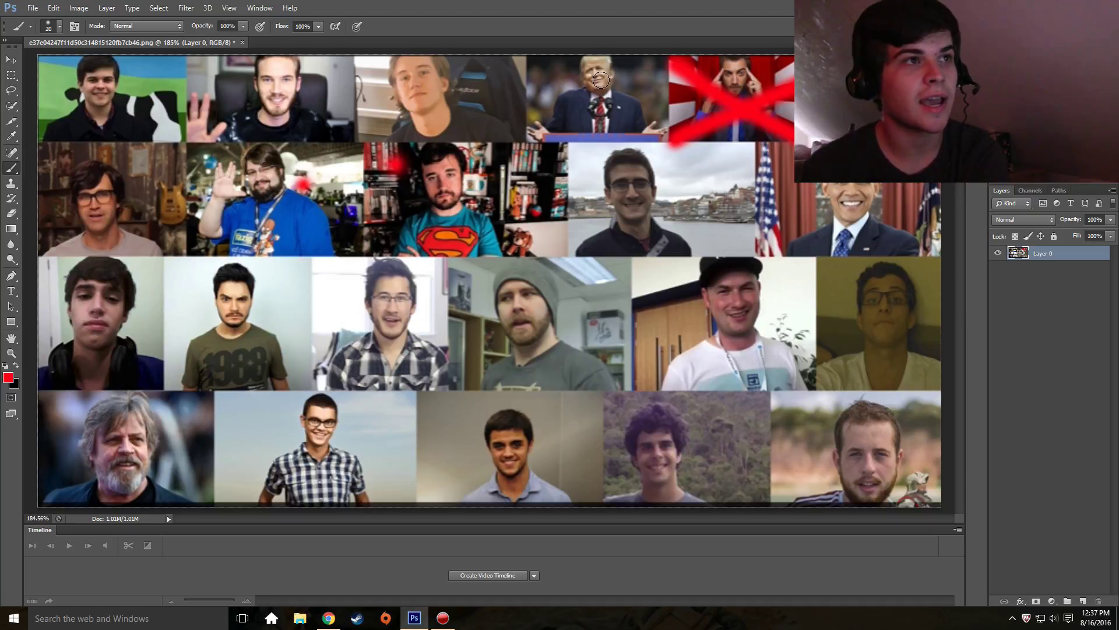
- Cross out the first four photos in the top row with red brush strokes
left_click_drag(526, 56, 675, 142)
left_click_drag(524, 140, 661, 43)
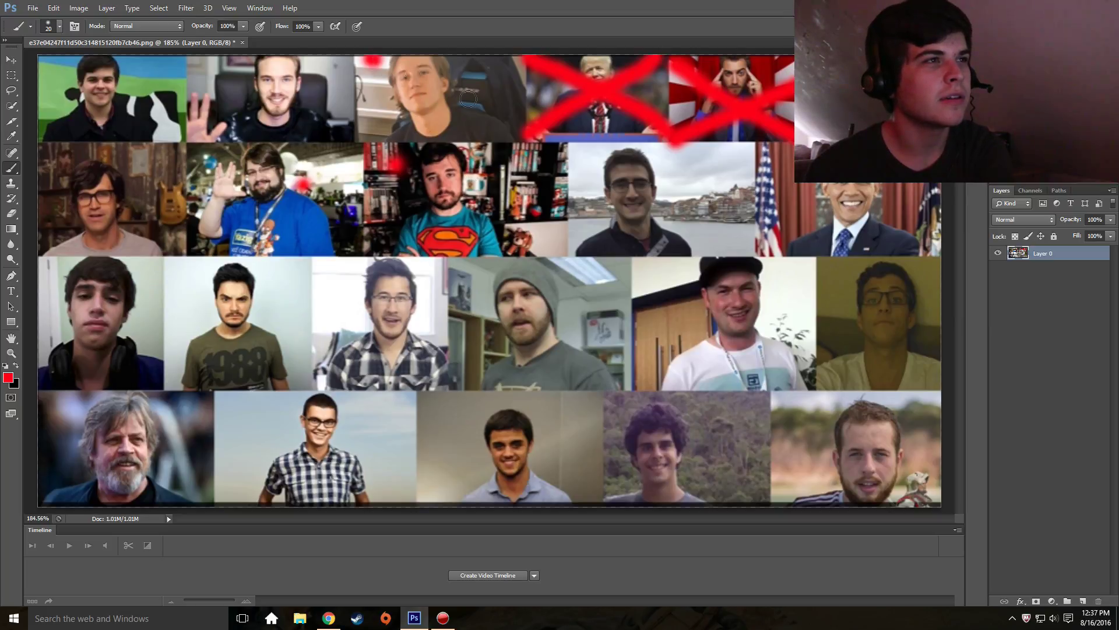
left_click_drag(366, 59, 527, 139)
left_click_drag(368, 131, 516, 56)
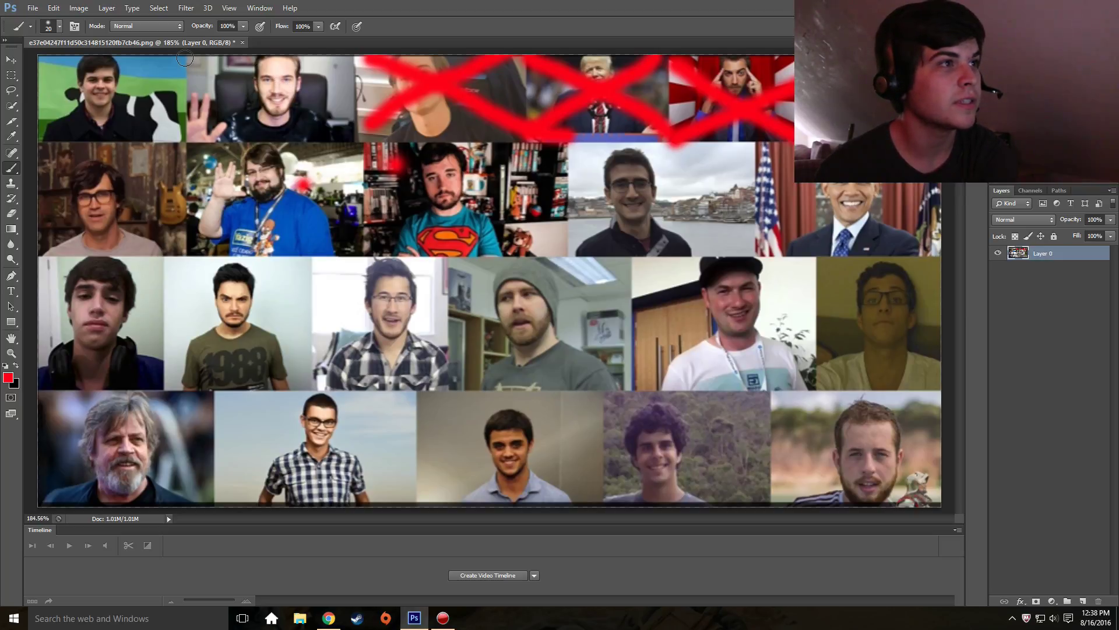
left_click_drag(182, 57, 318, 133)
left_click_drag(347, 58, 184, 142)
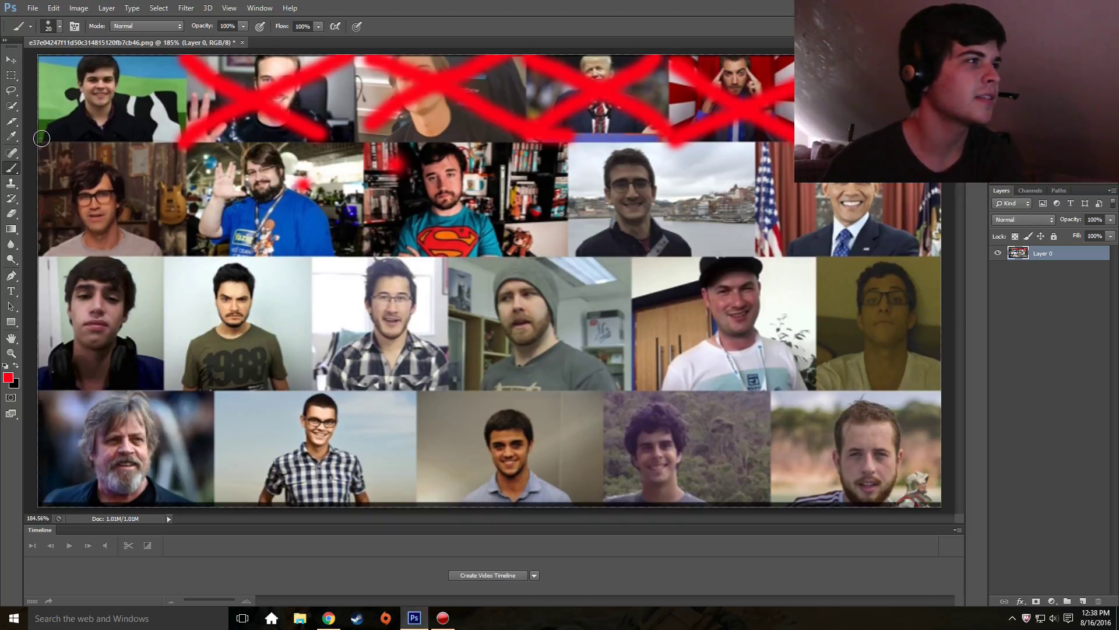
left_click_drag(39, 138, 165, 72)
left_click_drag(28, 58, 154, 154)
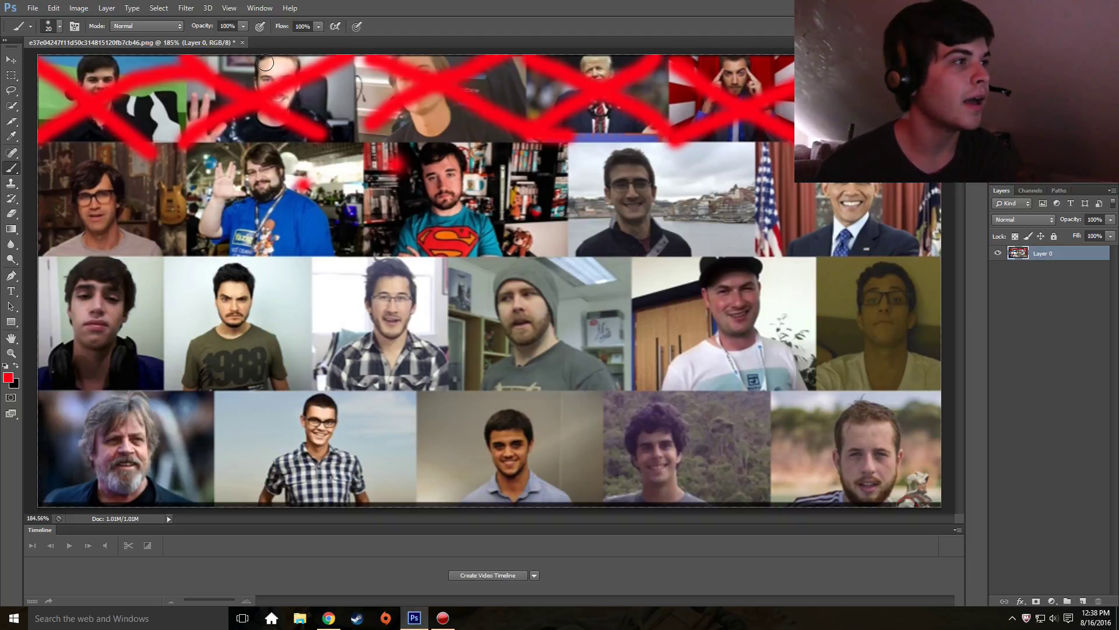
- Cross out the first, third and fourth photos in the second row in red and circle the second one
left_click_drag(44, 146, 182, 274)
left_click_drag(74, 254, 153, 155)
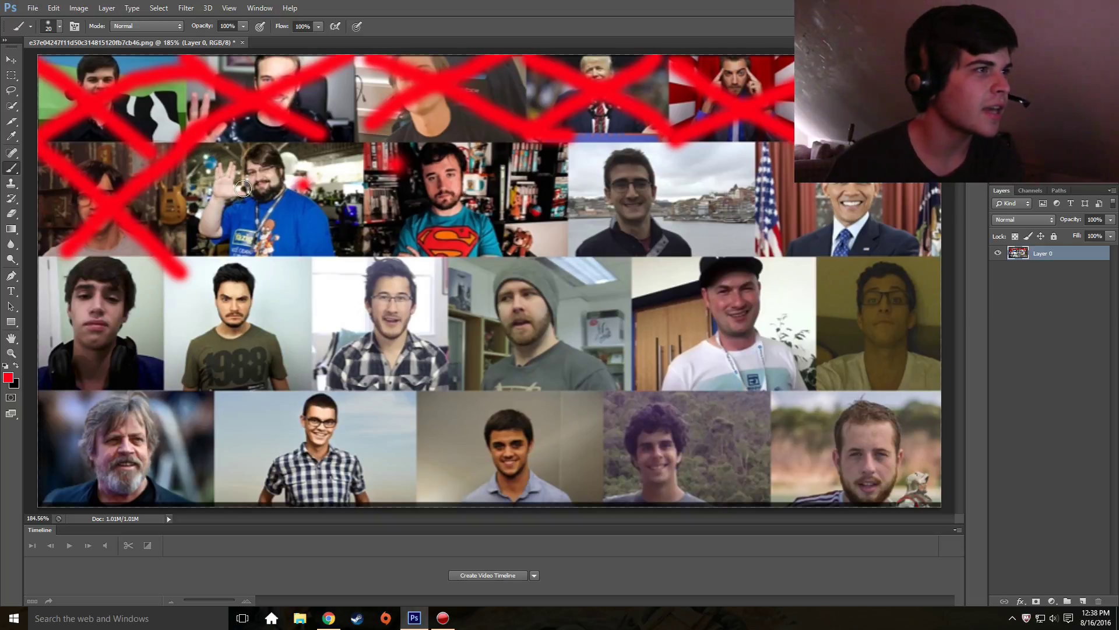
mouse_move(174, 198)
left_mouse_down()
mouse_move(179, 171)
mouse_move(296, 146)
mouse_move(389, 198)
mouse_move(345, 255)
mouse_move(268, 257)
mouse_move(215, 242)
mouse_move(179, 196)
left_mouse_up()
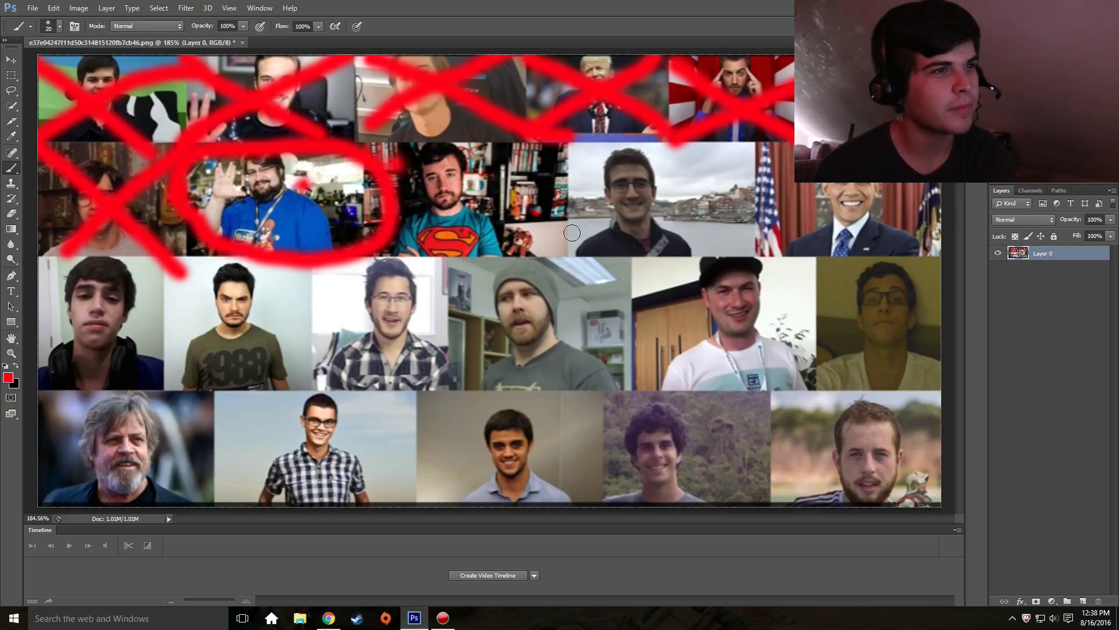
left_click_drag(573, 254, 375, 156)
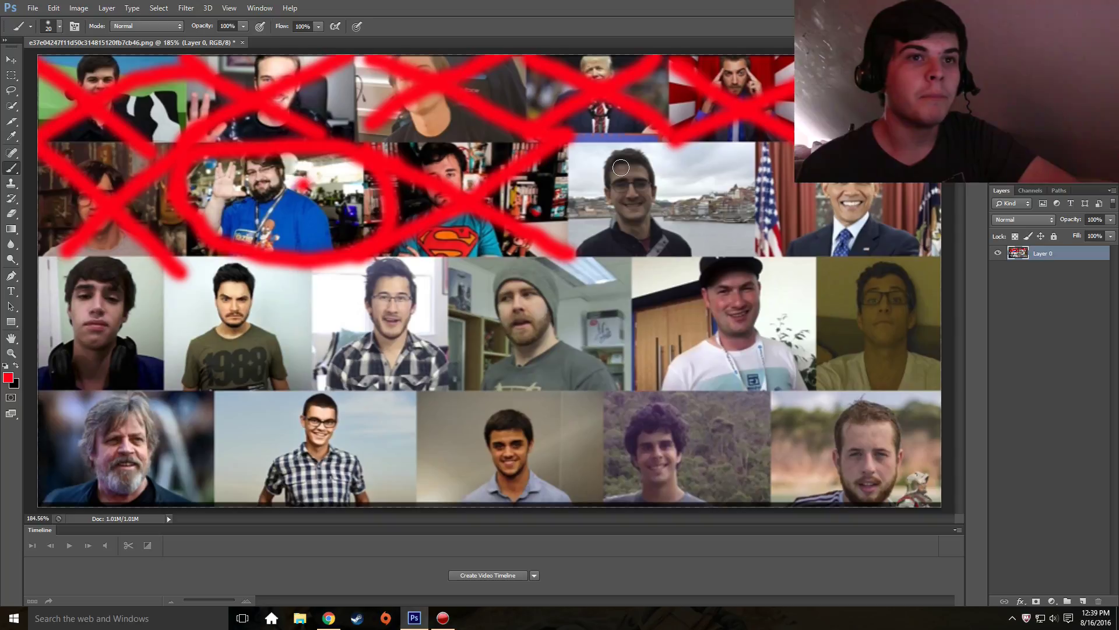
left_click_drag(568, 143, 790, 273)
left_click_drag(580, 249, 781, 140)
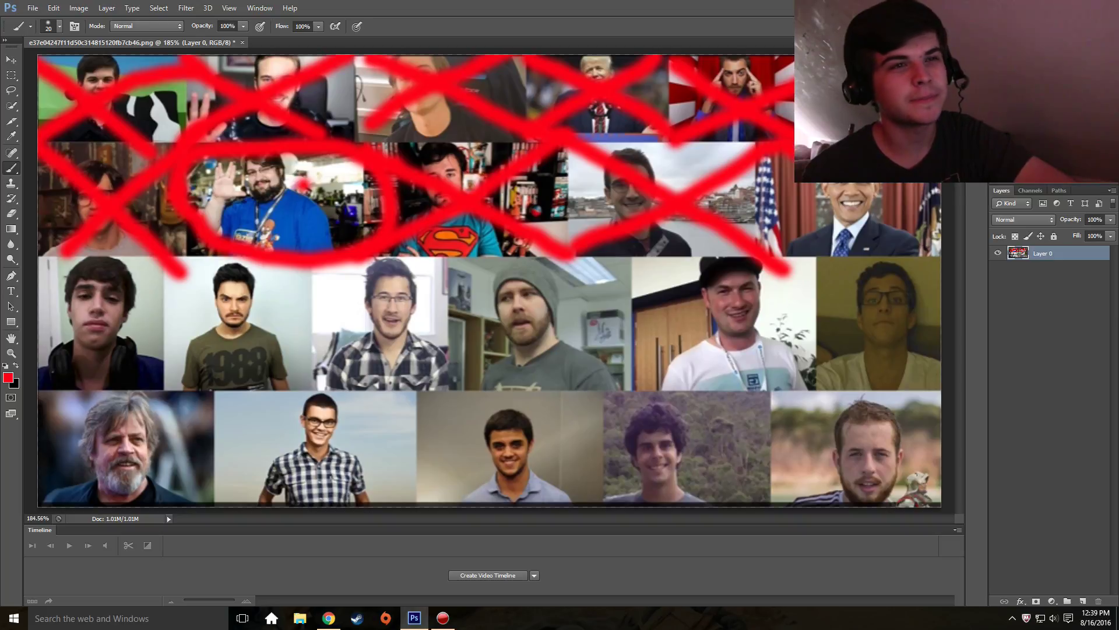
- Paint a red stroke over the second row's last photo and erase much of it together with the man's head using the Eraser
left_click_drag(799, 169, 940, 244)
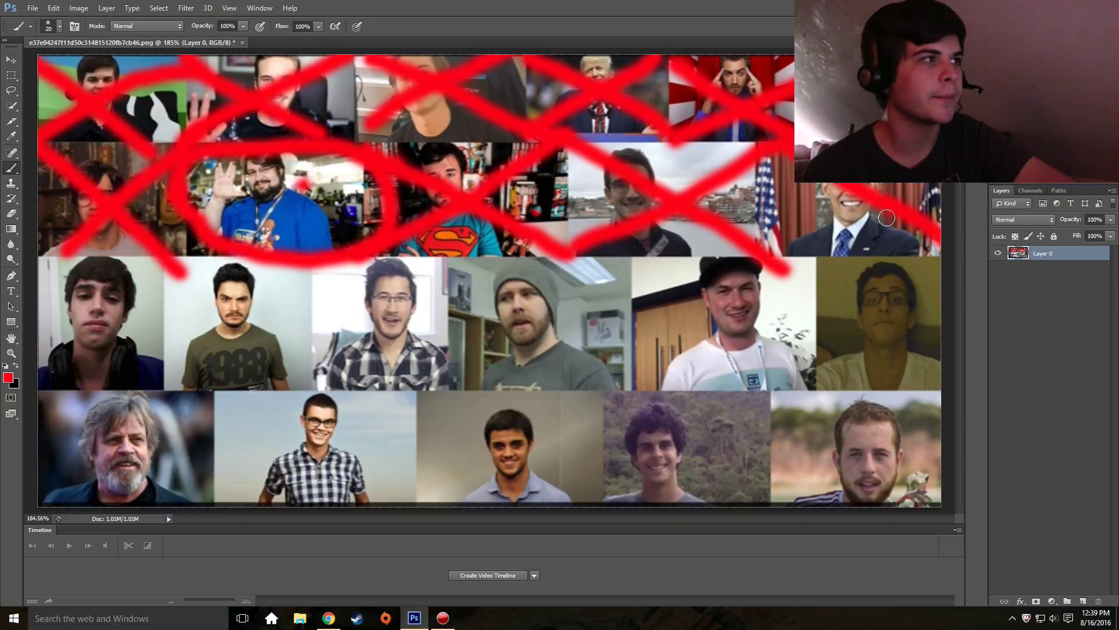
left_click(11, 212)
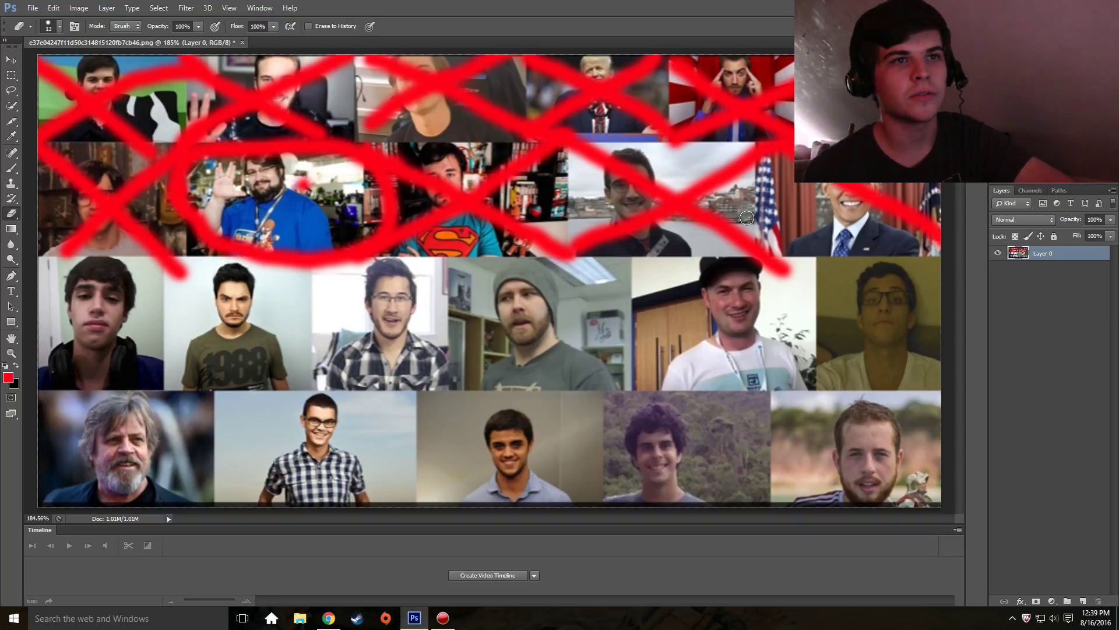
left_click_drag(866, 185, 910, 222)
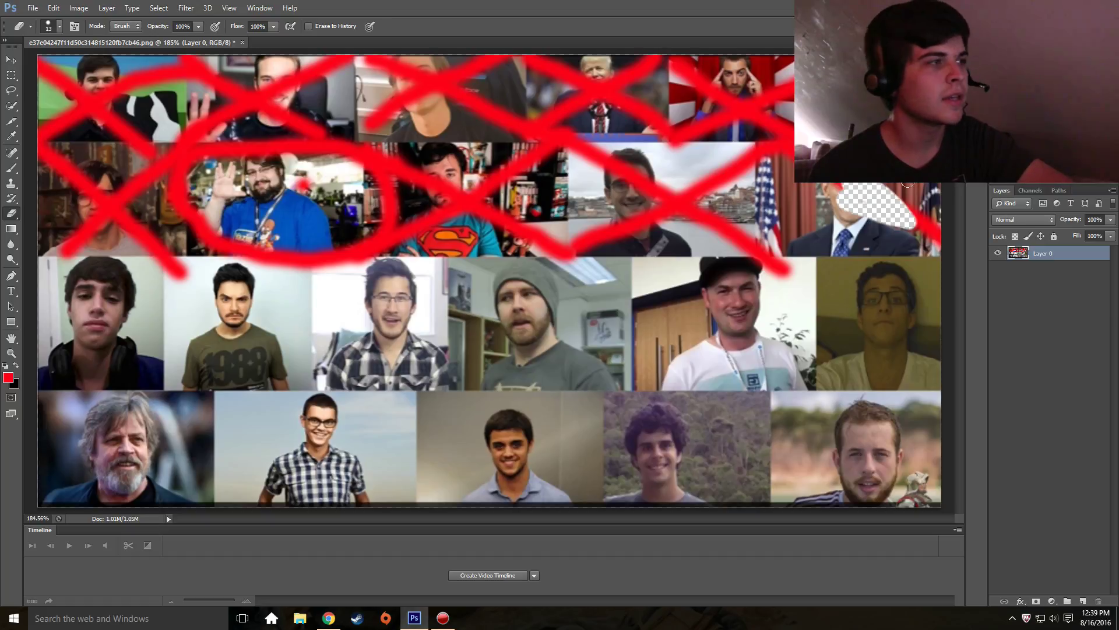
mouse_move(753, 188)
left_mouse_down()
mouse_move(923, 188)
mouse_move(879, 204)
mouse_move(881, 183)
mouse_move(858, 206)
mouse_move(929, 248)
left_mouse_up()
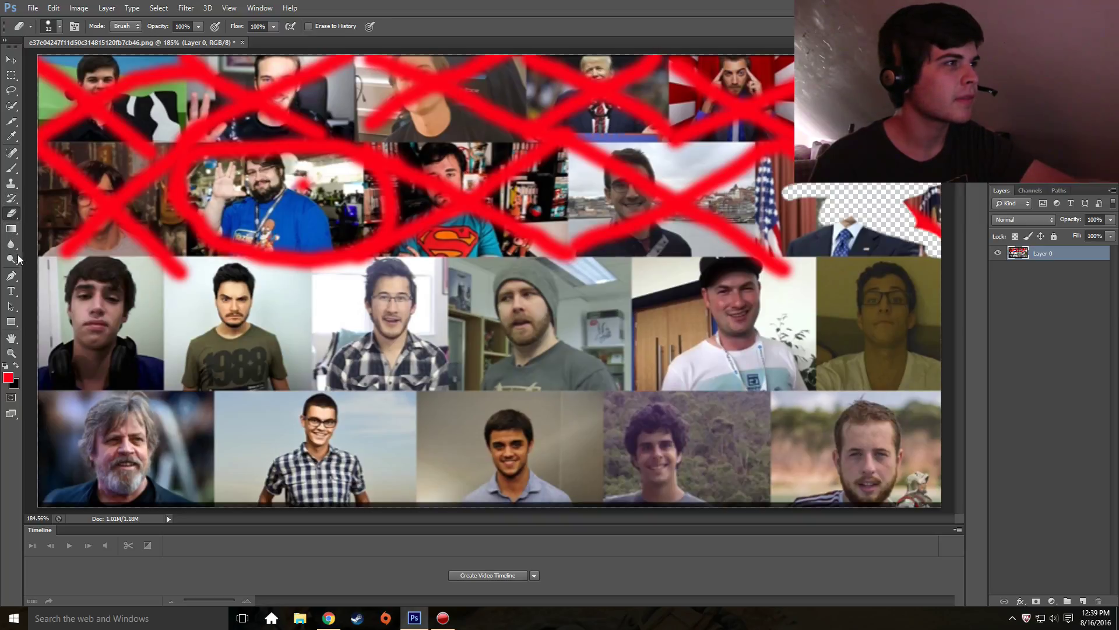
- With the red Brush, cross out the first five photos in the third row and circle the last one
left_click(11, 168)
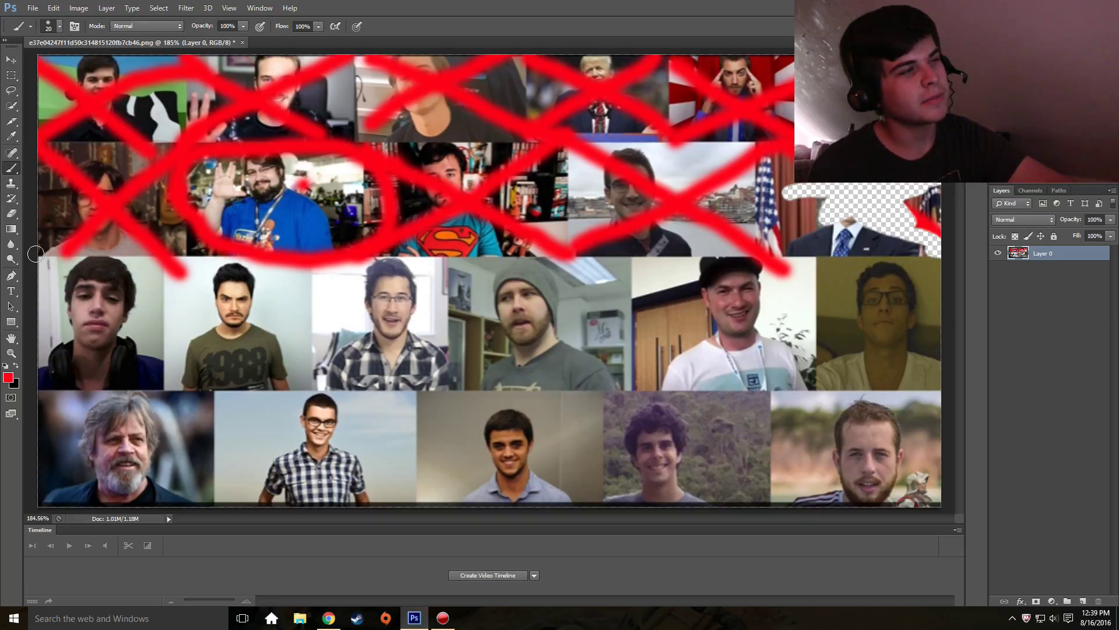
left_click_drag(52, 266, 158, 373)
left_click_drag(75, 385, 204, 260)
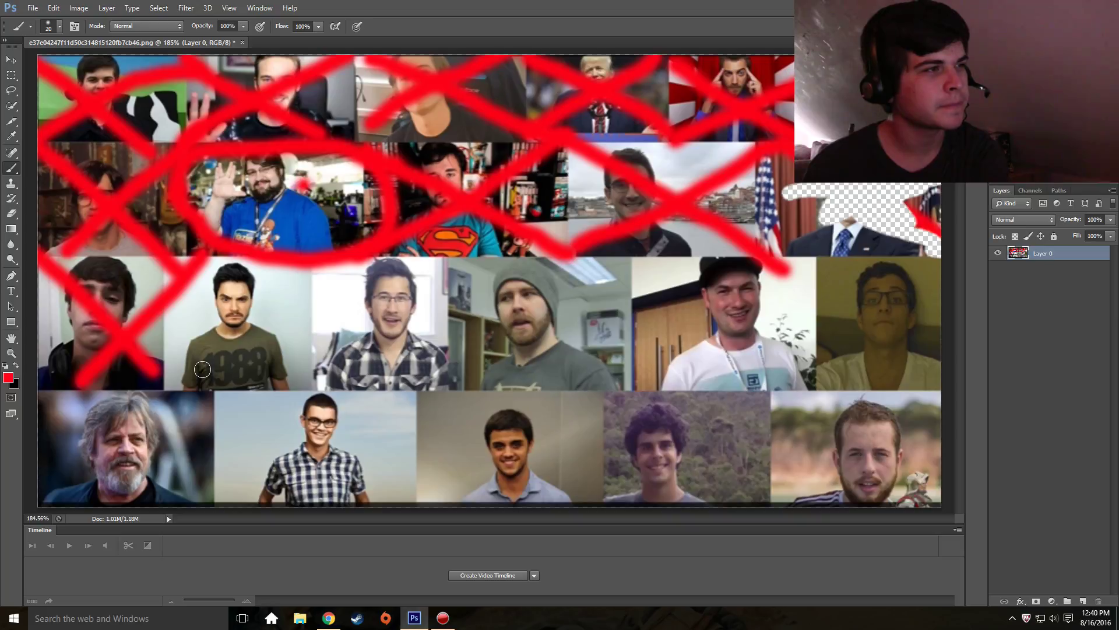
left_click_drag(175, 257, 300, 389)
left_click_drag(180, 385, 301, 273)
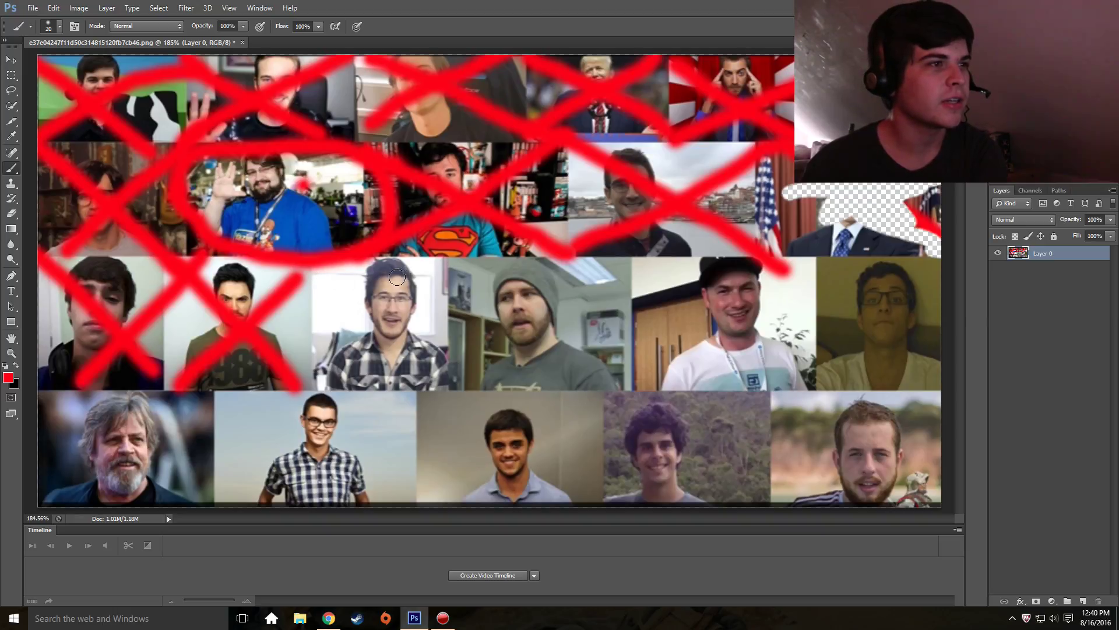
left_click_drag(315, 265, 443, 398)
mouse_move(339, 373)
left_mouse_down()
mouse_move(453, 262)
mouse_move(611, 398)
left_mouse_up()
left_click_drag(457, 370, 558, 293)
left_click_drag(648, 256, 809, 388)
left_click_drag(646, 373, 813, 259)
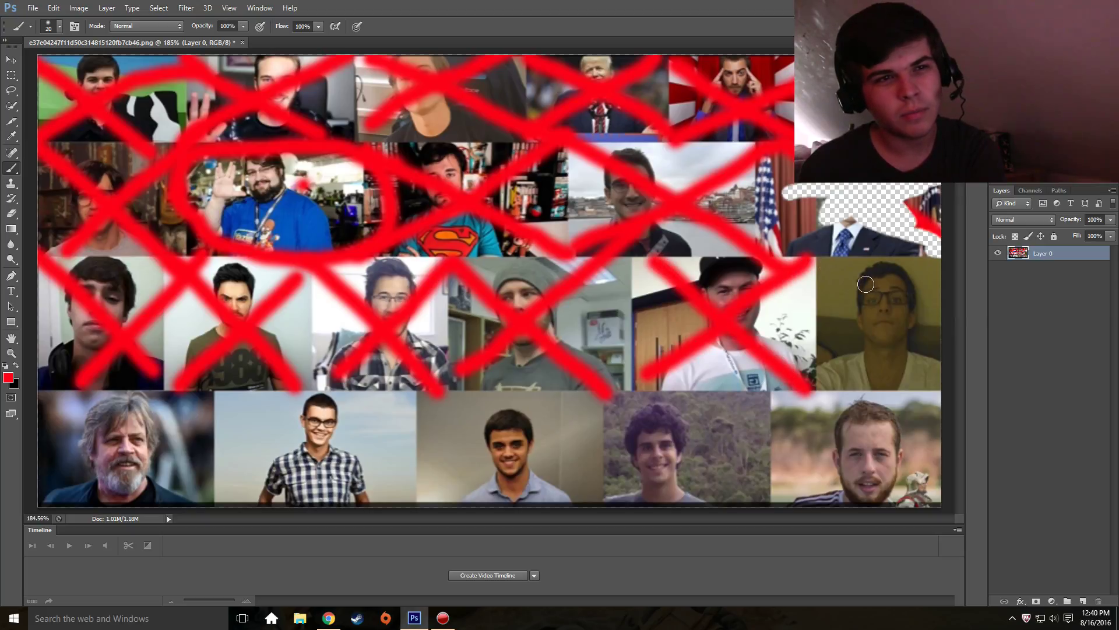
mouse_move(826, 267)
left_mouse_down()
mouse_move(915, 263)
mouse_move(942, 297)
mouse_move(946, 343)
mouse_move(928, 388)
mouse_move(892, 397)
mouse_move(845, 387)
mouse_move(820, 340)
mouse_move(825, 289)
mouse_move(871, 260)
left_mouse_up()
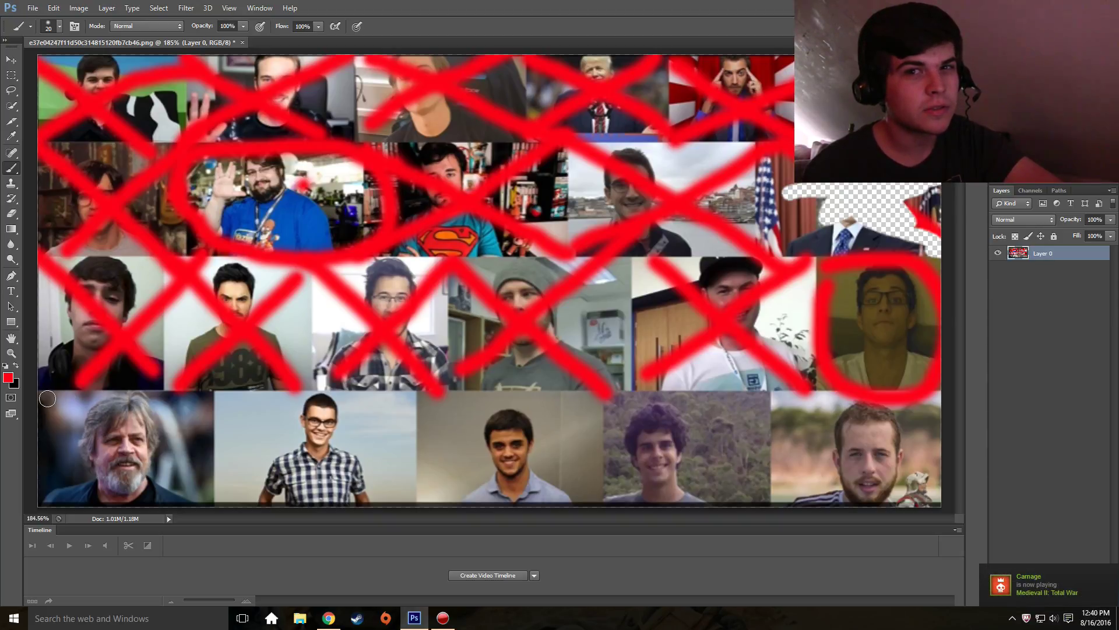
- Outline the first, third and fourth photos in the bottom row in red and cross out the second and fifth
mouse_move(48, 399)
left_mouse_down()
mouse_move(196, 402)
mouse_move(211, 440)
mouse_move(209, 493)
mouse_move(42, 495)
mouse_move(45, 412)
left_mouse_up()
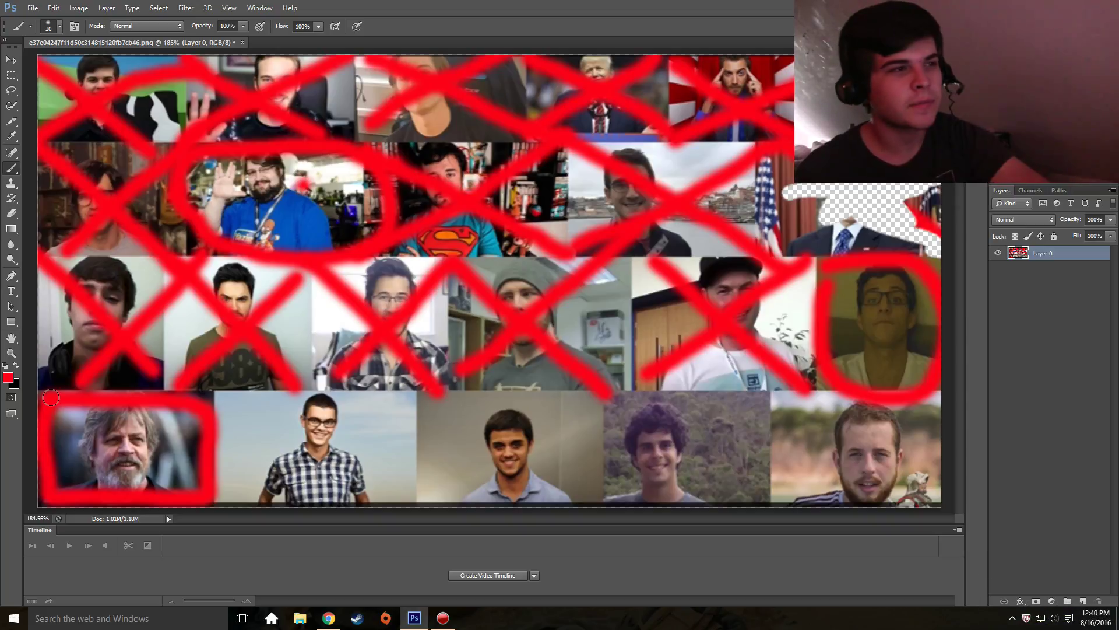
left_click_drag(221, 394, 422, 495)
left_click_drag(213, 503, 422, 387)
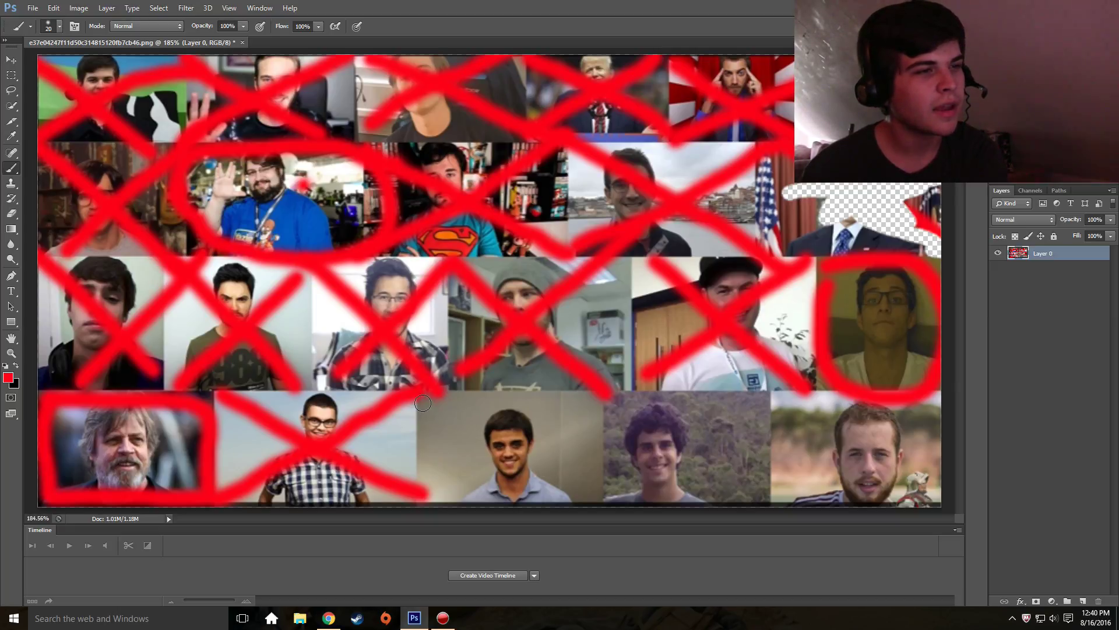
mouse_move(421, 398)
left_mouse_down()
mouse_move(570, 390)
mouse_move(595, 414)
mouse_move(589, 507)
mouse_move(530, 511)
mouse_move(451, 463)
mouse_move(450, 394)
left_mouse_up()
mouse_move(620, 385)
left_mouse_down()
mouse_move(729, 397)
mouse_move(685, 498)
mouse_move(619, 401)
mouse_move(628, 376)
left_mouse_up()
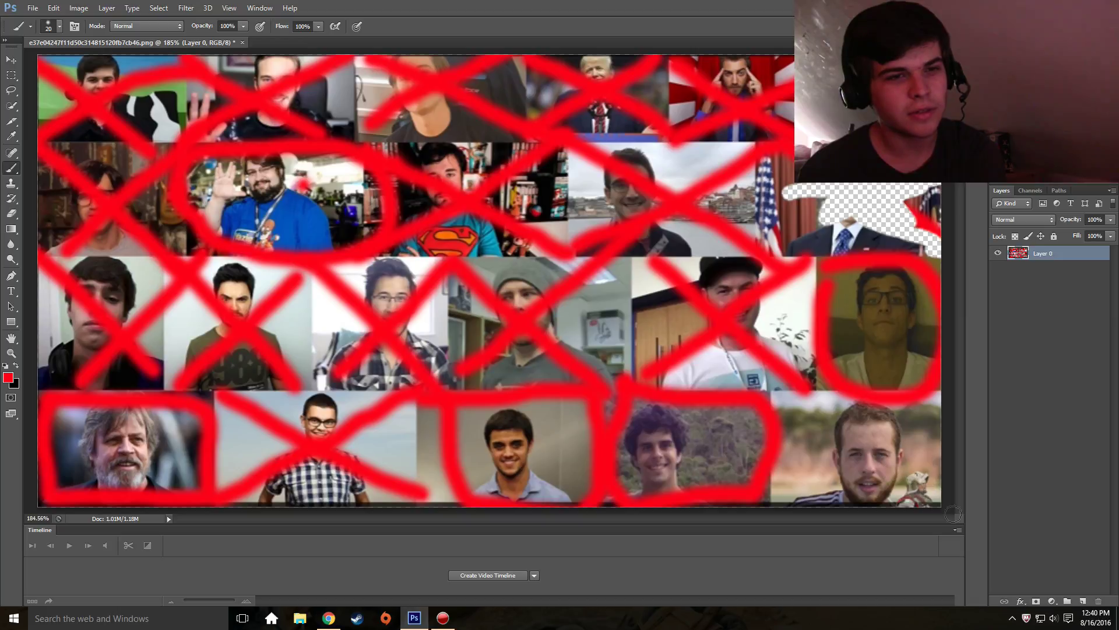
left_click_drag(938, 505, 725, 357)
left_click_drag(788, 484, 891, 412)
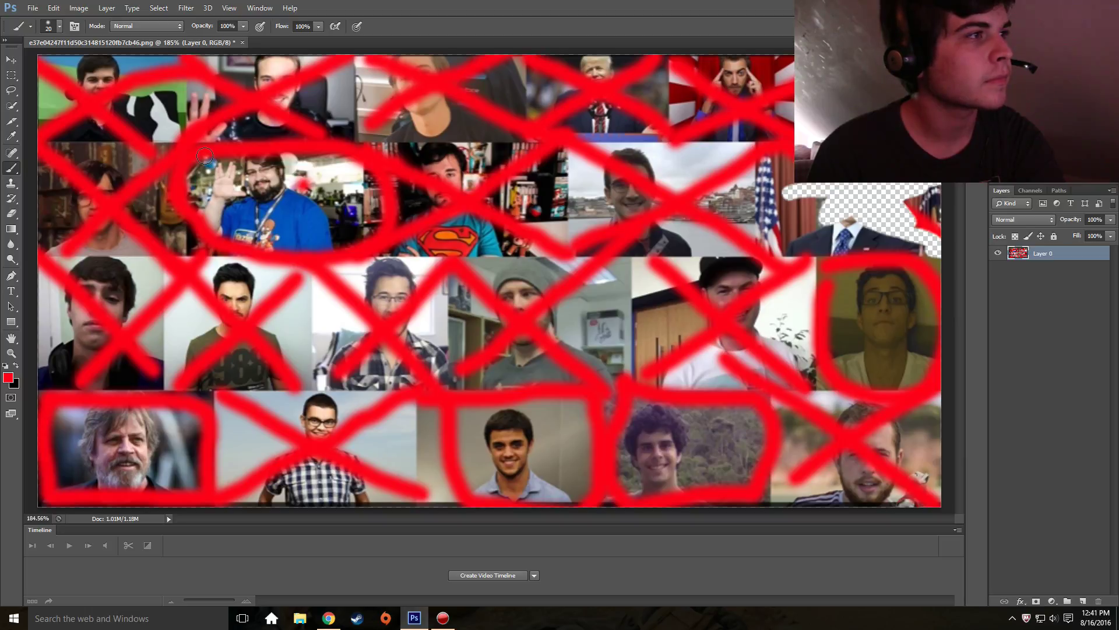
- Cross out the circled photos in the second and third rows and the outlined fourth photo in the bottom row
left_click_drag(205, 155, 321, 245)
left_click_drag(220, 243, 381, 168)
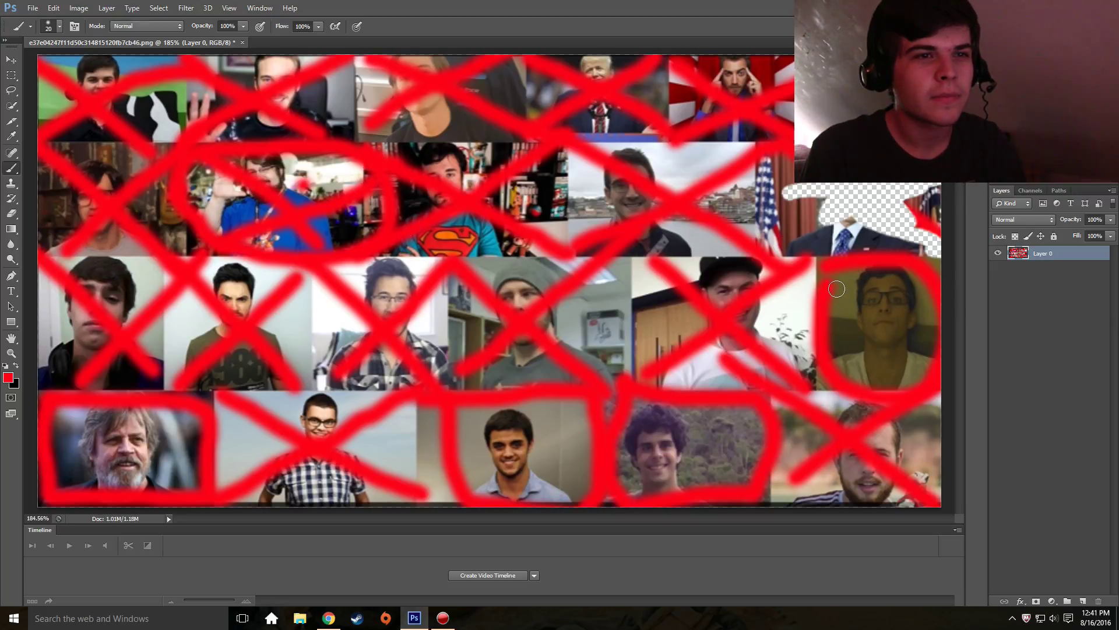
left_click_drag(927, 274, 839, 373)
left_click_drag(844, 276, 932, 385)
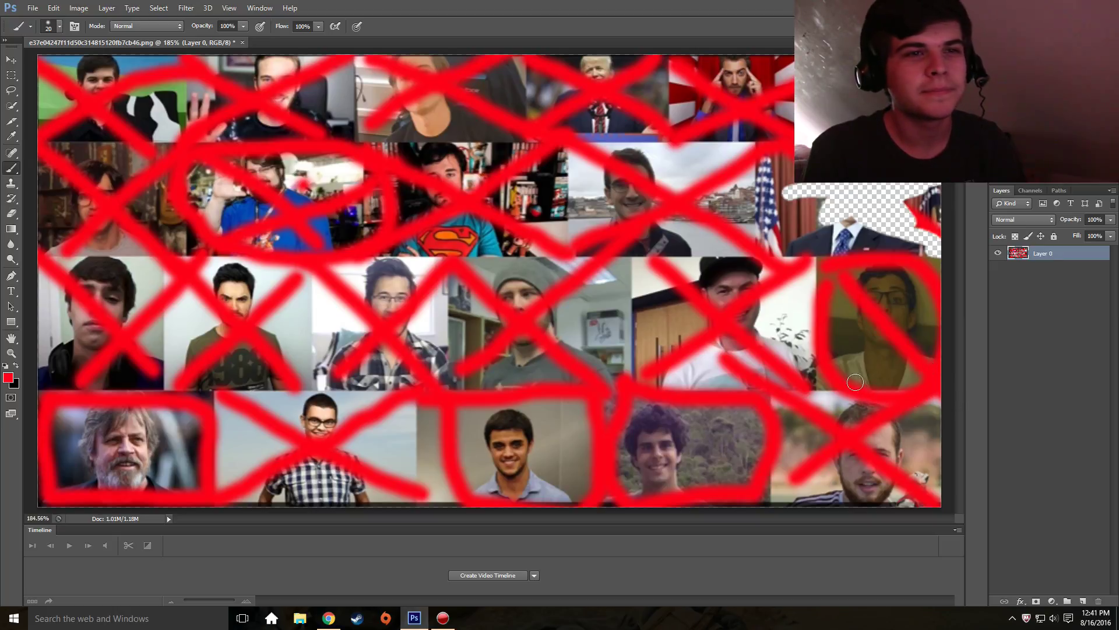
left_click_drag(858, 383, 920, 296)
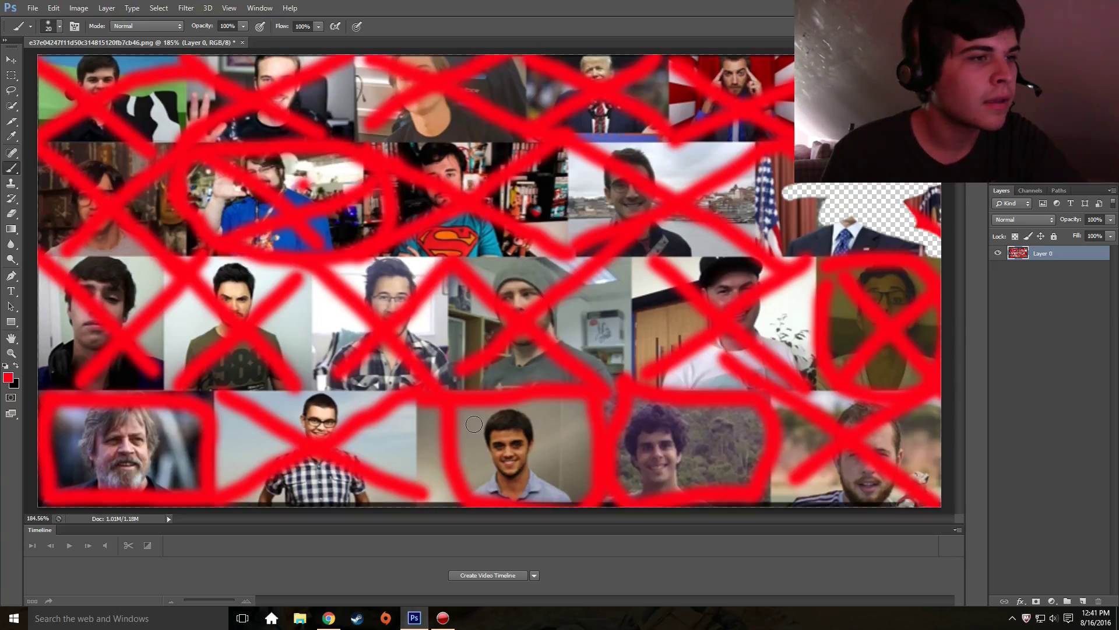
left_click_drag(624, 399, 745, 506)
left_click_drag(647, 496, 752, 409)
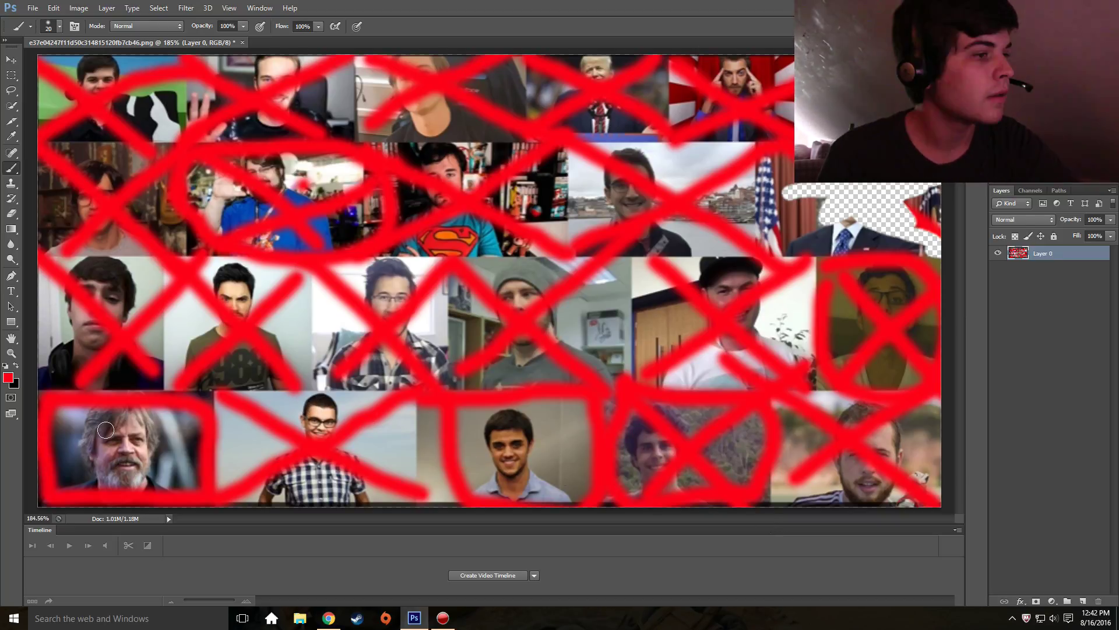
- Switch to Chrome and open a new browser tab beside the Gyazo page
left_click(329, 563)
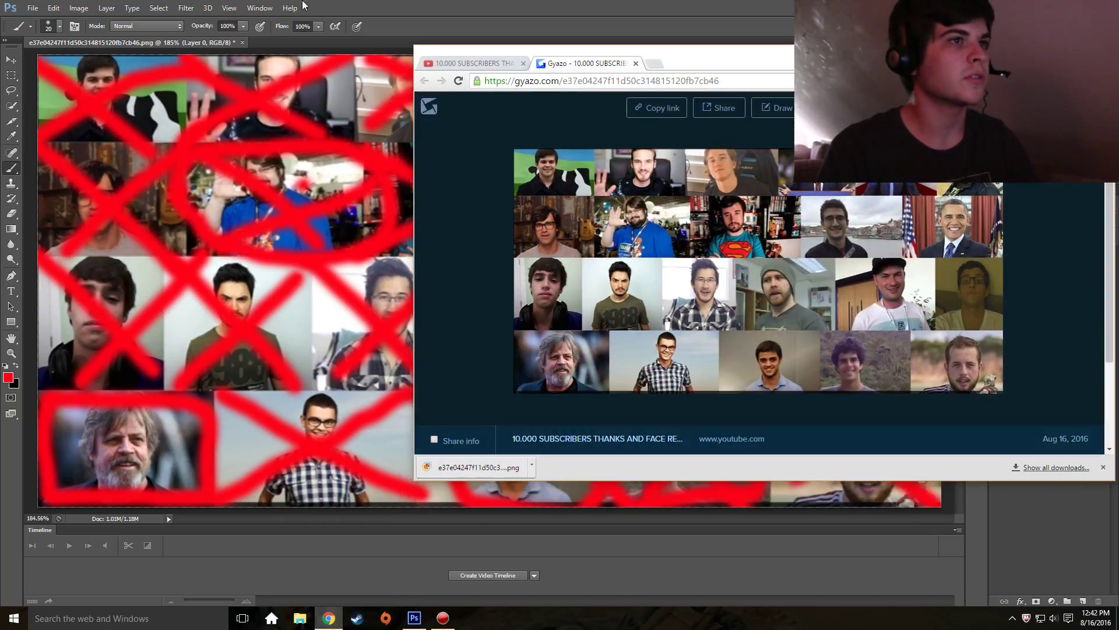
left_click(650, 66)
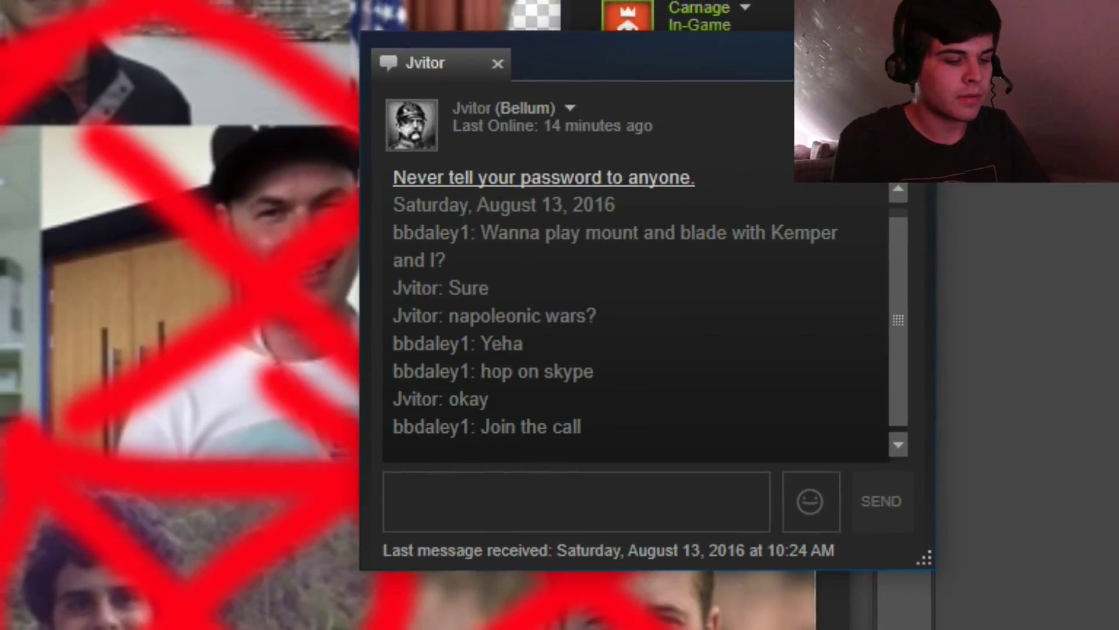
- Send the message "Hello MARK HAMMIL!!!!????" to the friend in the open Steam chat
type("Hello MNA")
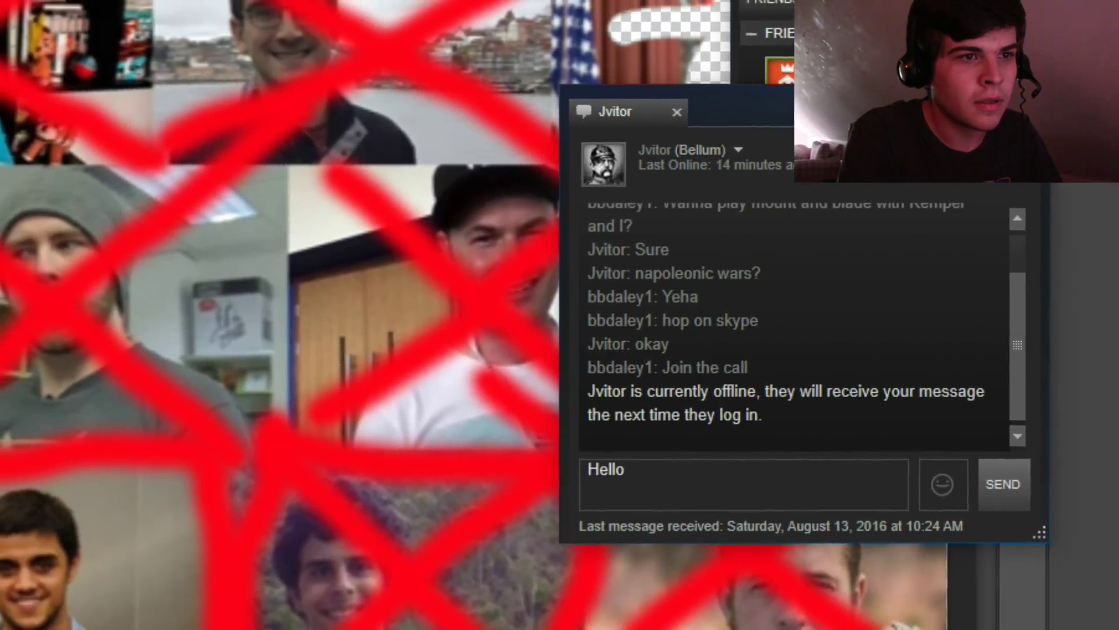
key("BackSpace")
key("BackSpace")
type("ARK HAMM")
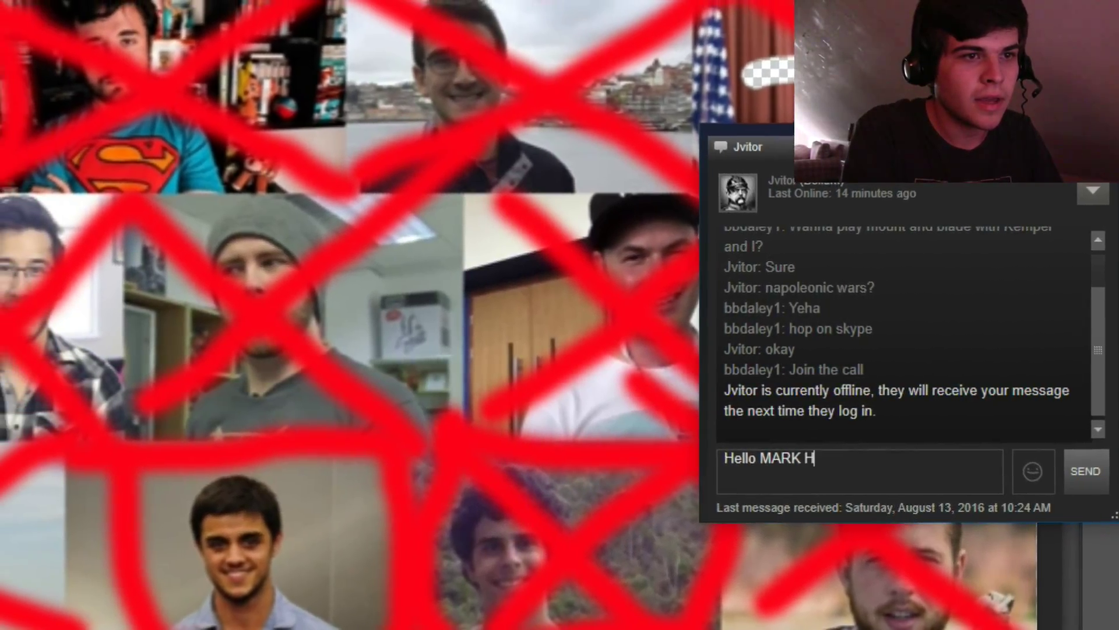
type("IL!!!!")
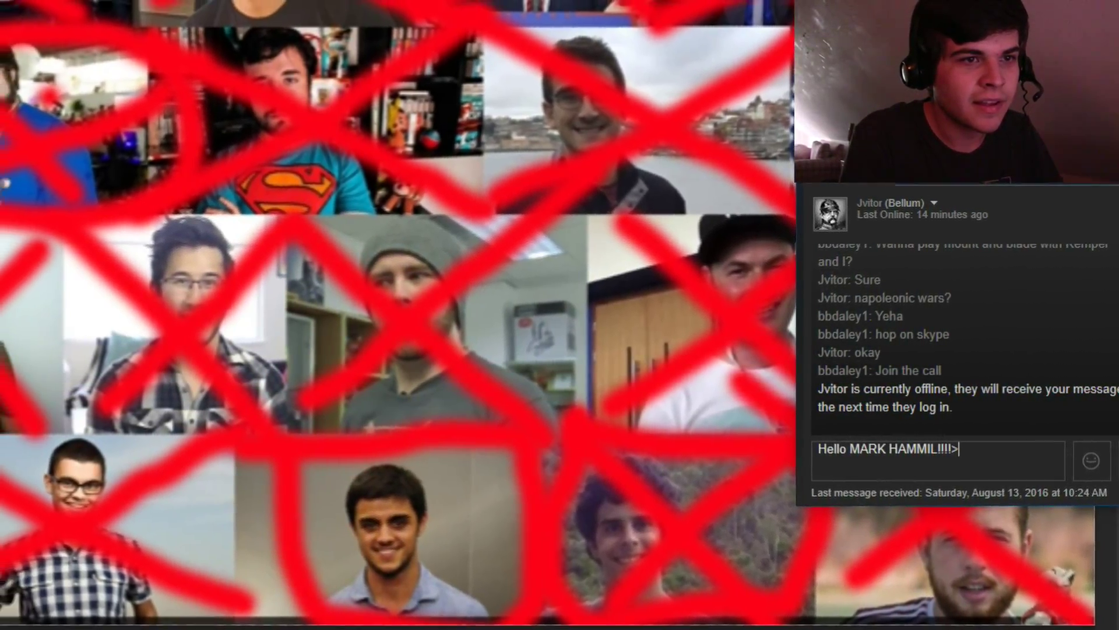
type("????")
key("Return")
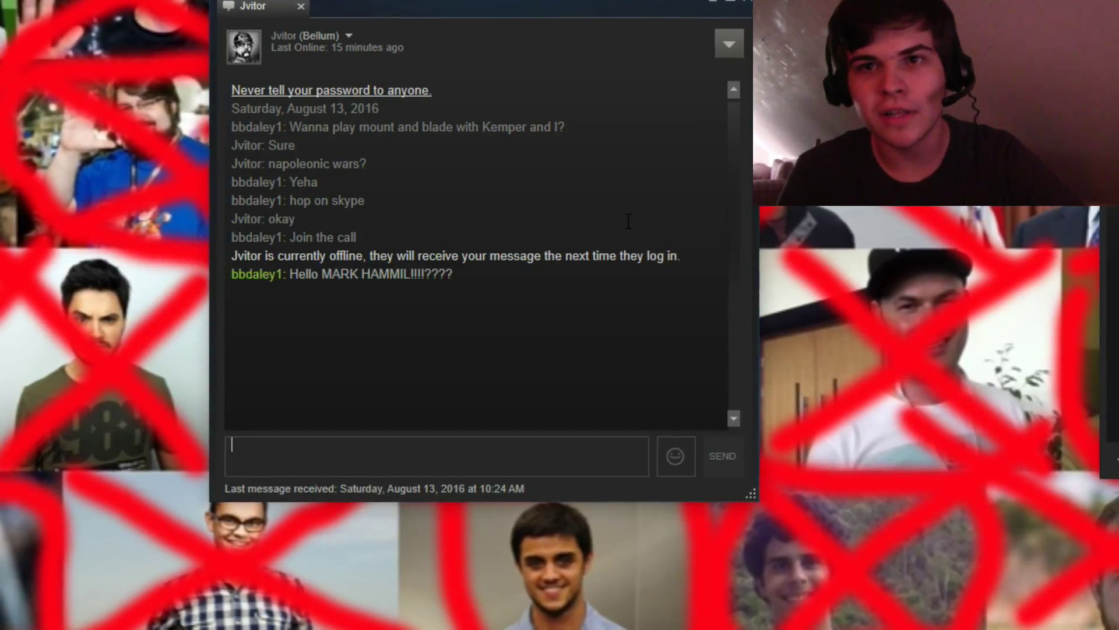